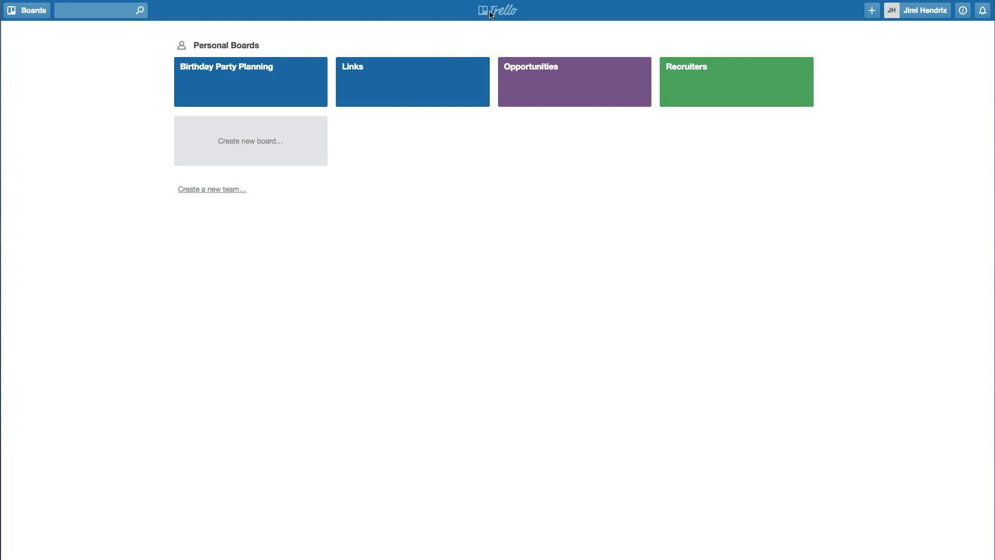
# - Open the Template - Network board linked from the Network card on the Links board
pyautogui.click(403, 78)
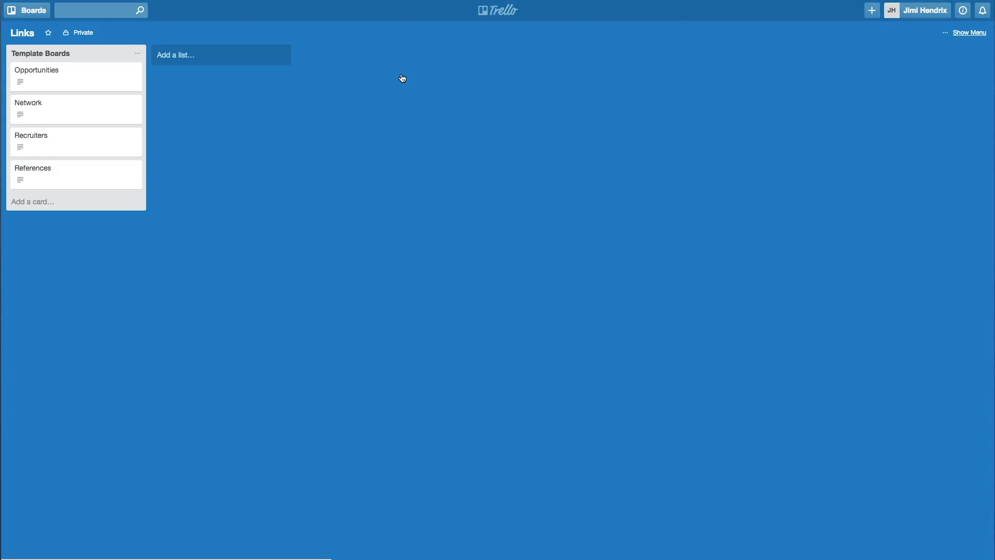
pyautogui.click(49, 113)
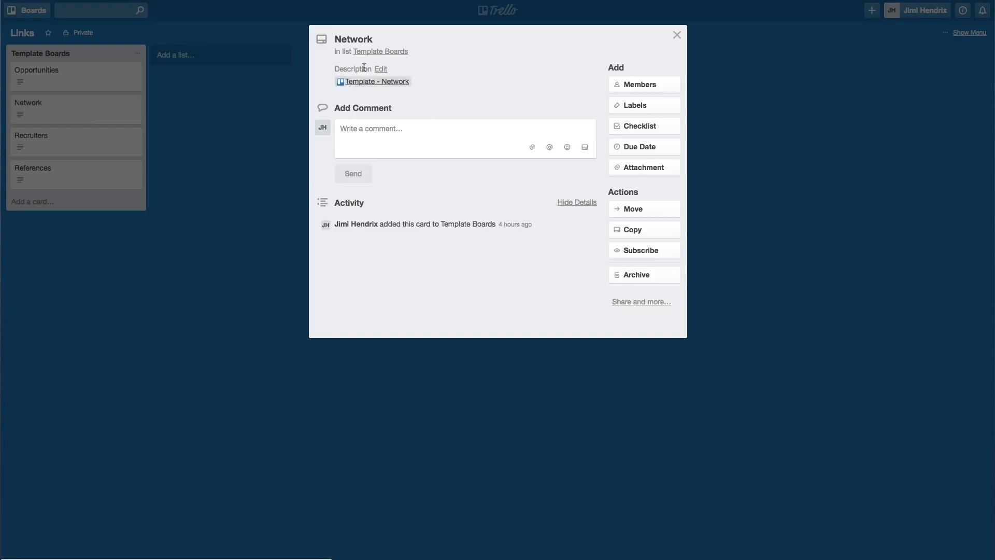
pyautogui.click(372, 85)
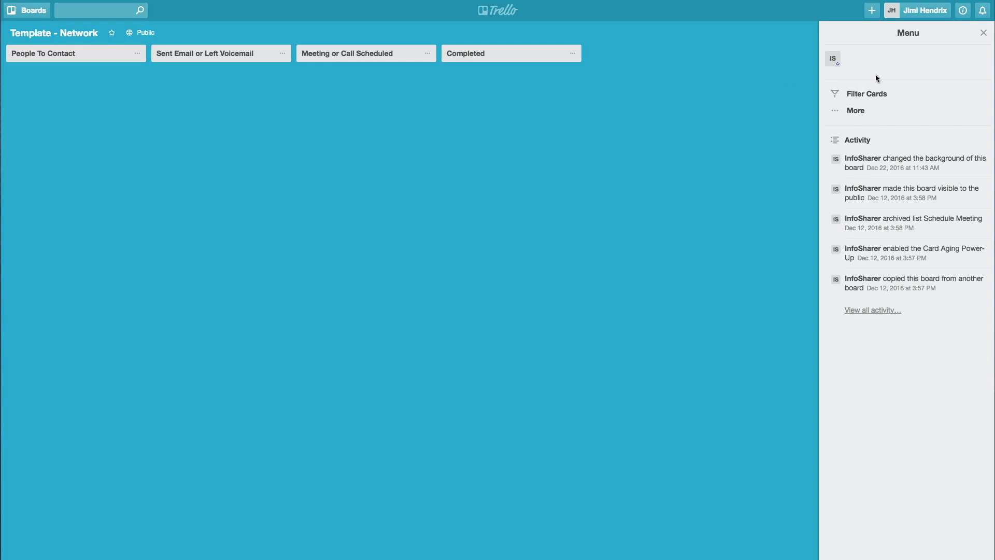
# - Copy the board under the title 'Network'
pyautogui.click(862, 113)
pyautogui.click(874, 145)
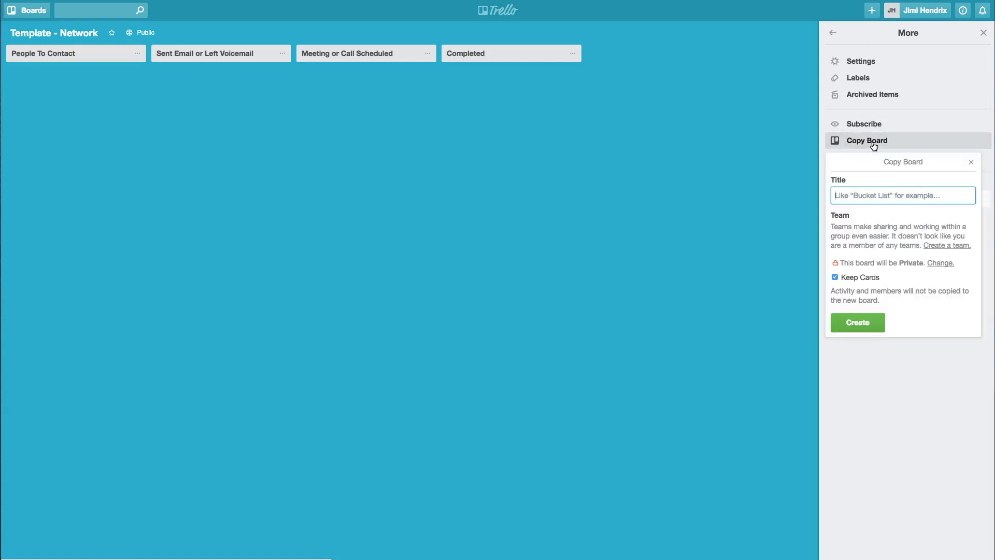
pyautogui.write('Network')
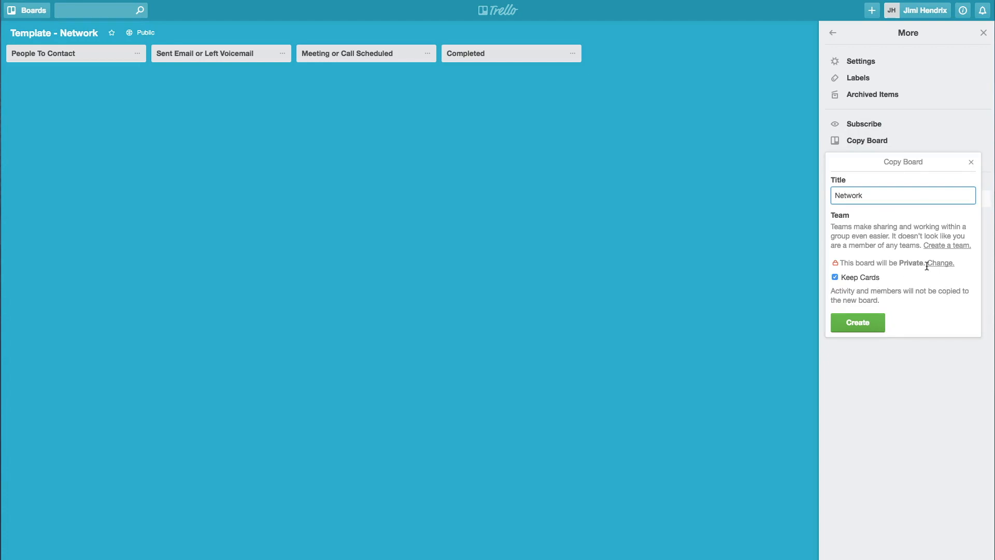
pyautogui.click(865, 327)
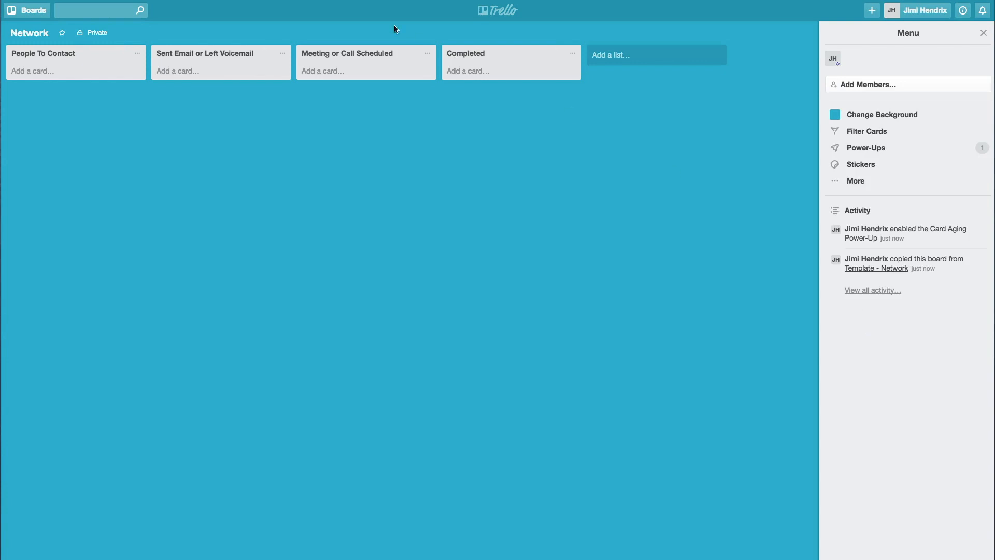
# - Open the new Network board from the boards overview and start a card in People To Contact
pyautogui.click(499, 13)
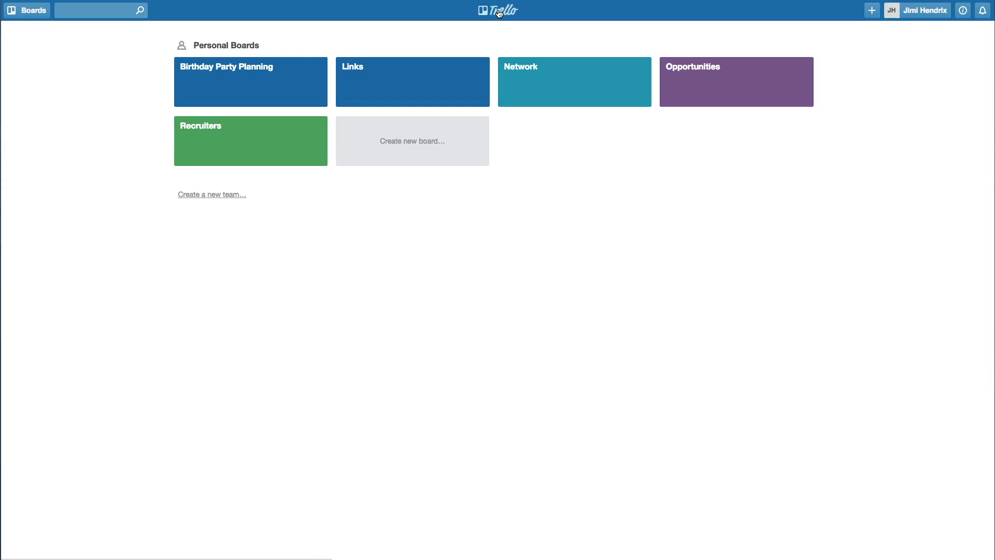
pyautogui.click(529, 80)
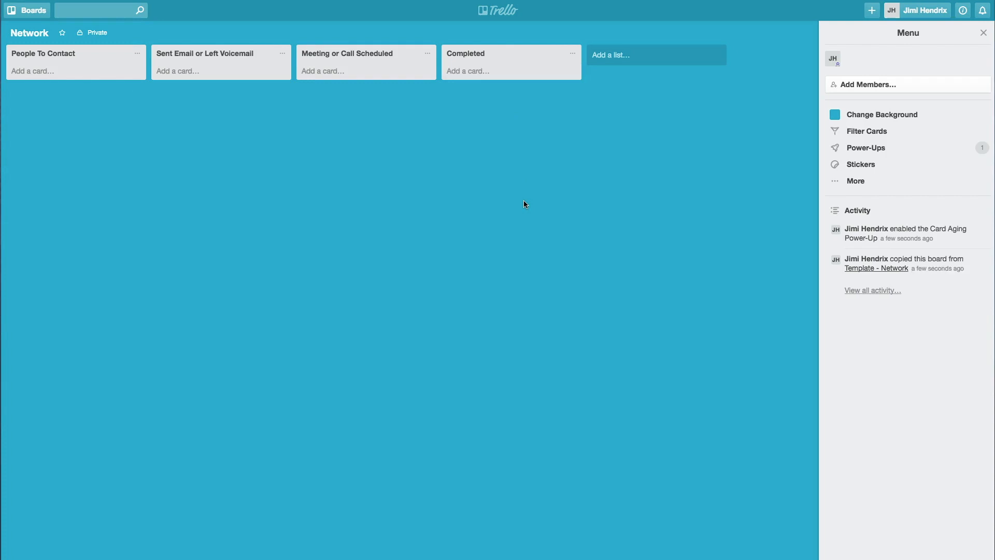
pyautogui.click(34, 72)
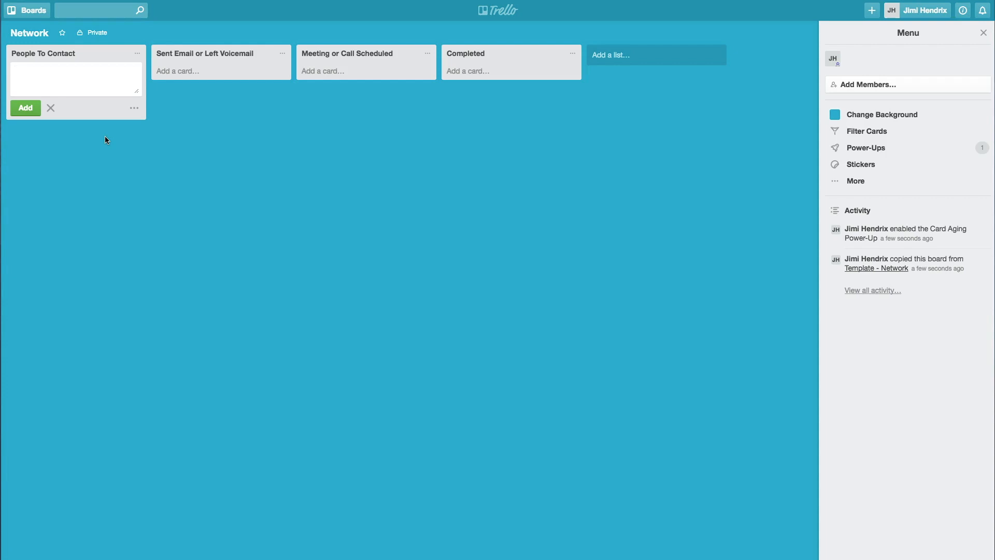
# - Add four cards to People To Contact, each titled with a contact's full name
pyautogui.press('Return')
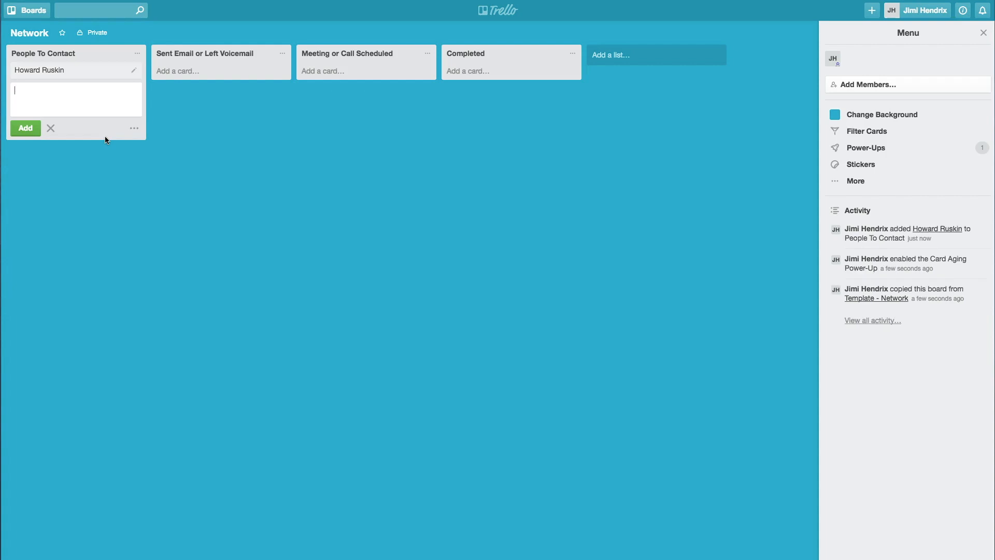
pyautogui.press('Return')
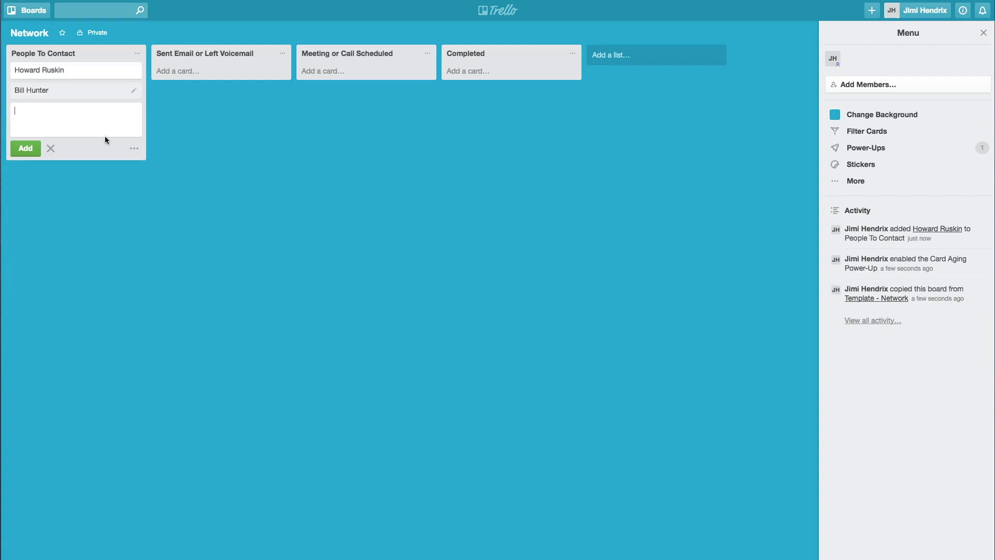
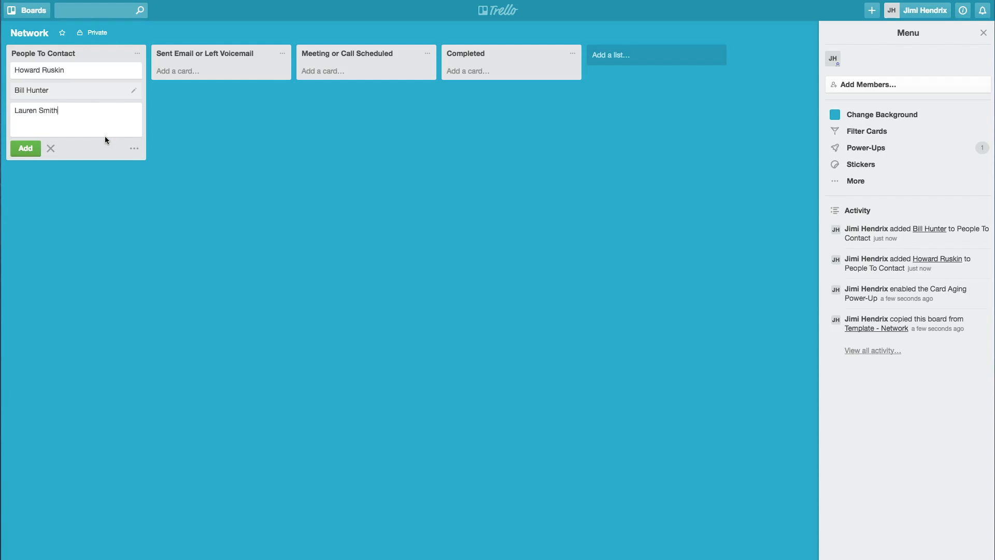
pyautogui.press('Return')
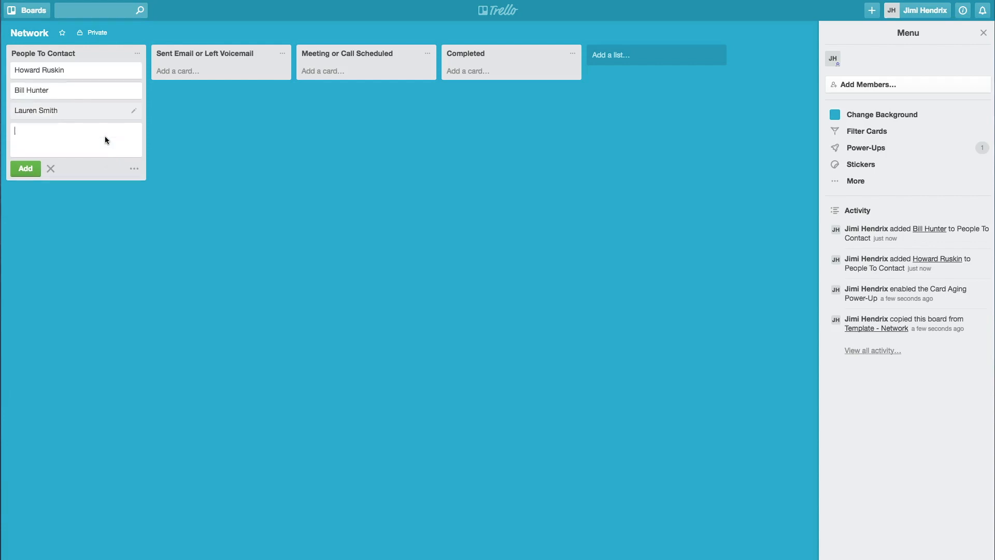
pyautogui.press('Return')
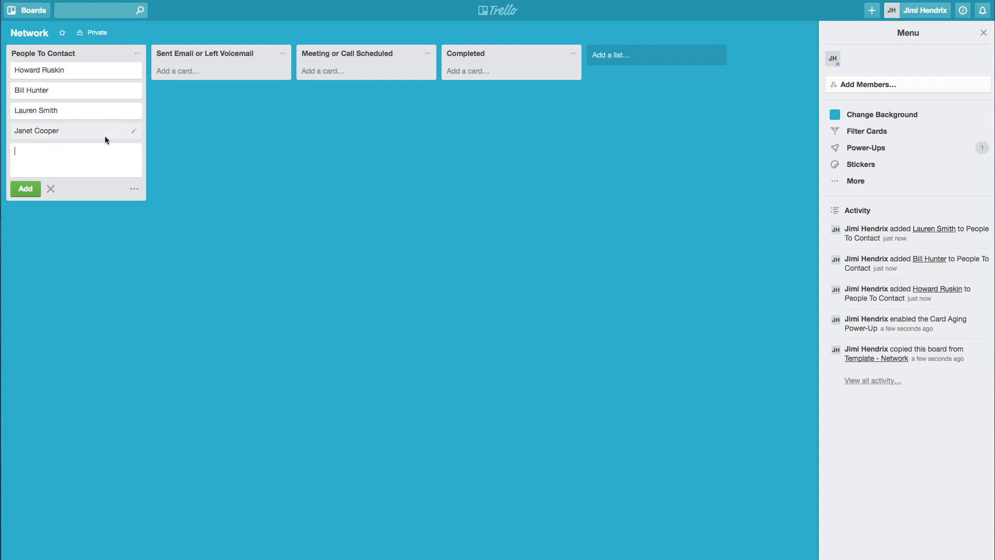
pyautogui.press('Escape')
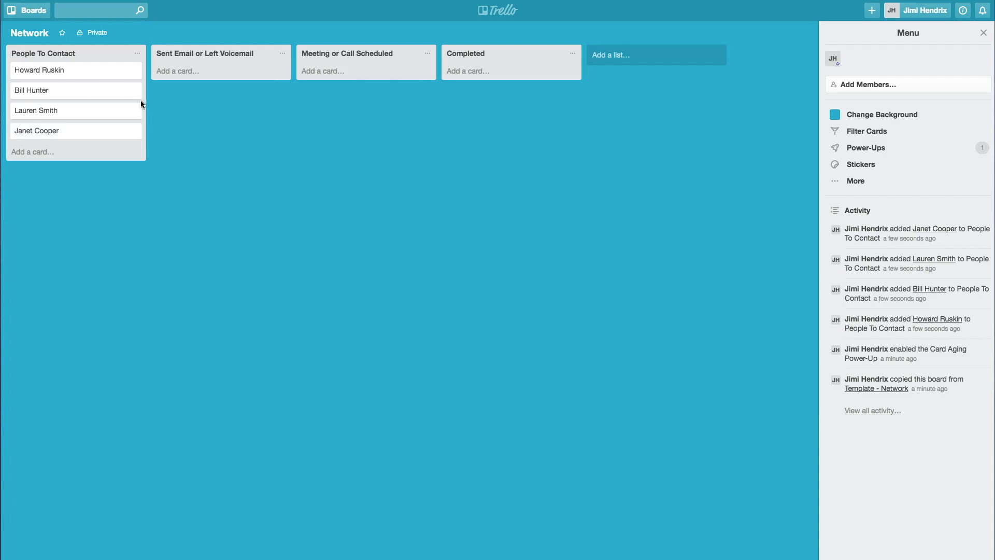
# - Move the first contact to Sent Email or Left Voicemail and comment that an email was sent
pyautogui.moveTo(82, 70); pyautogui.dragTo(222, 86)
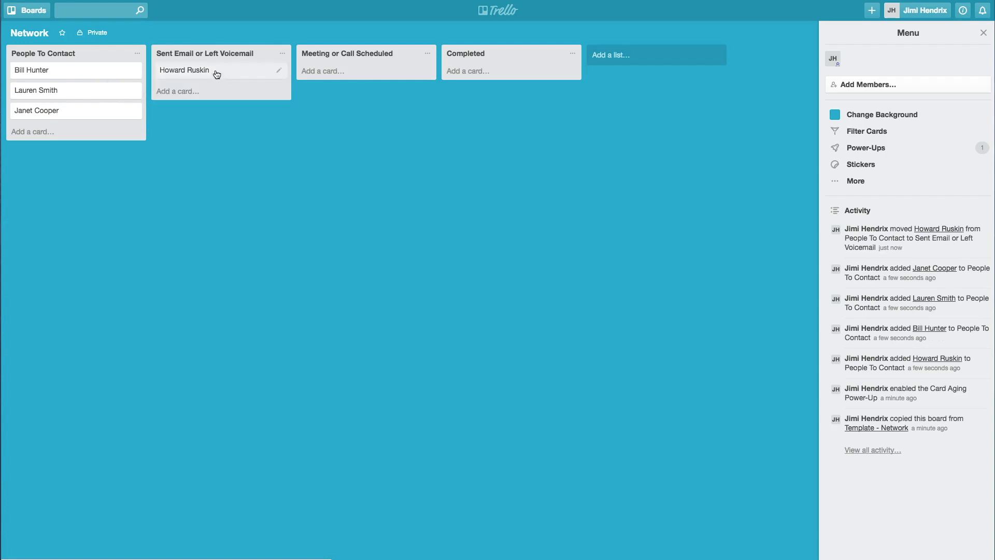
pyautogui.click(218, 72)
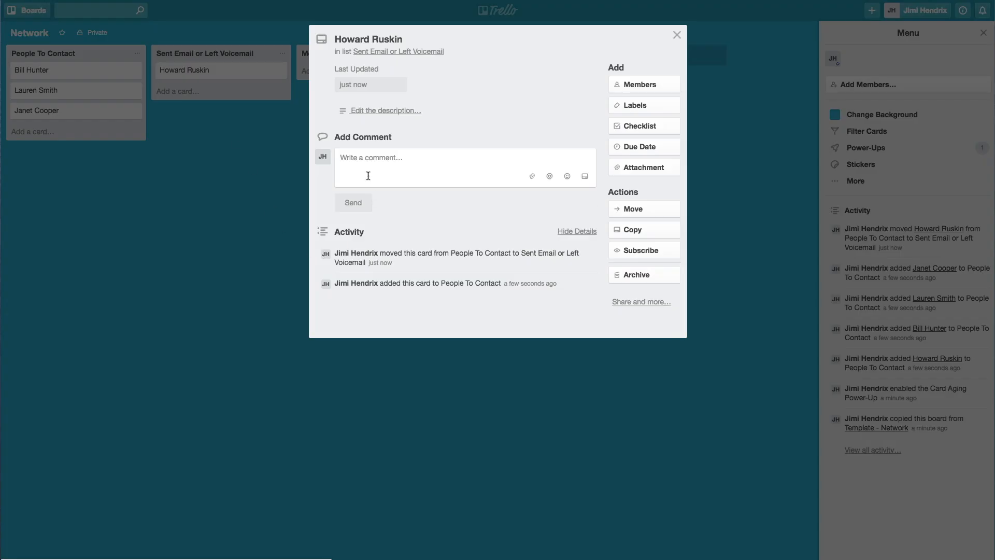
pyautogui.write('Sent ')
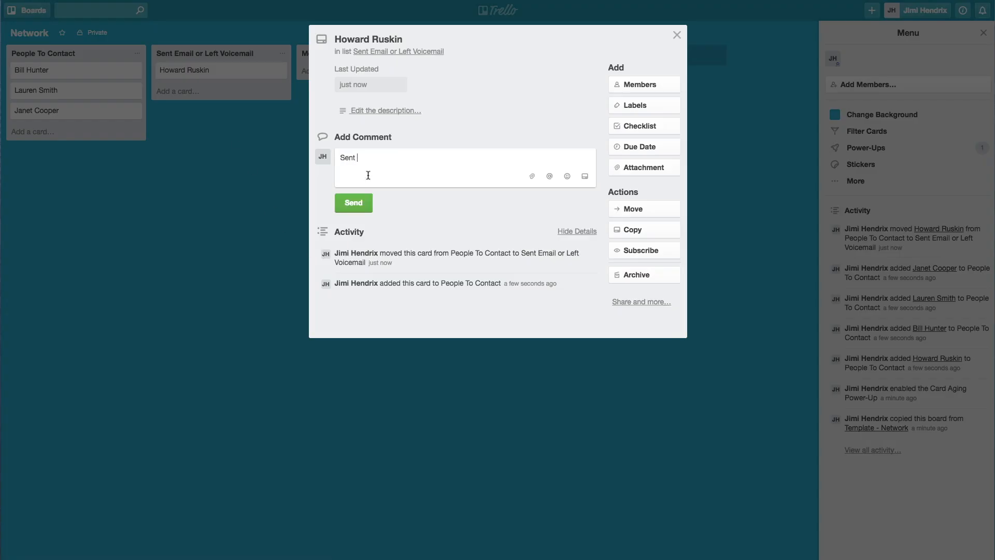
pyautogui.write('Howard an email. Will wait to see if he gets back to me.')
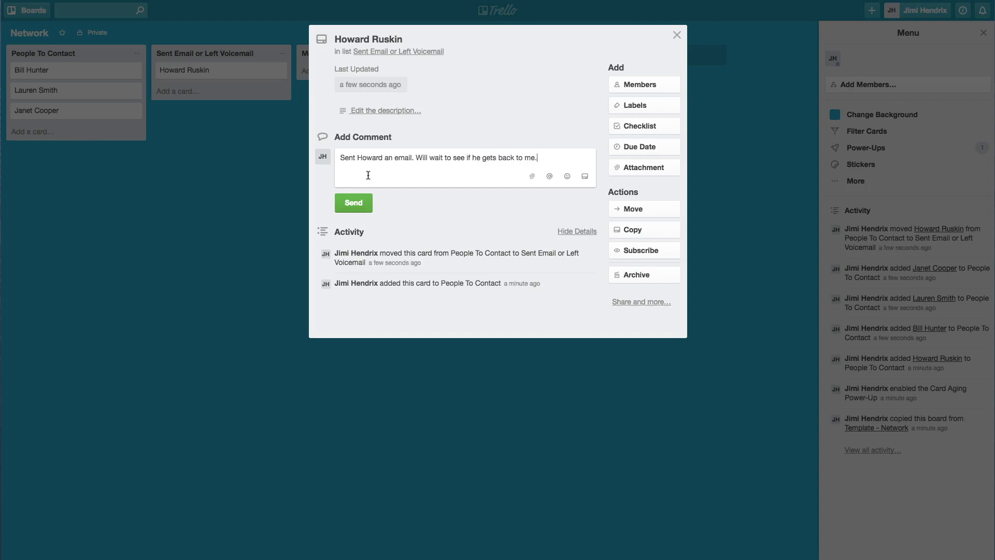
pyautogui.click(346, 202)
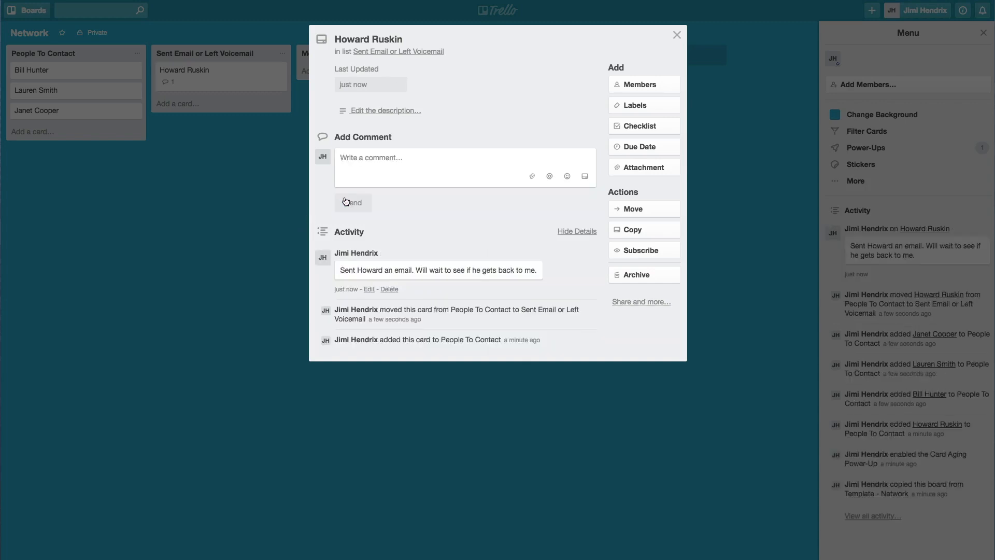
pyautogui.click(226, 151)
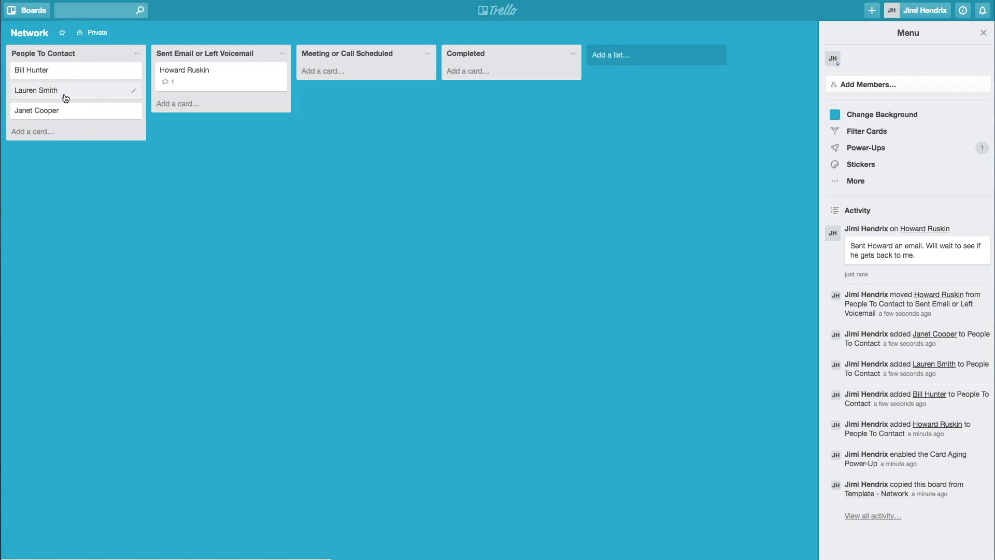
# - Move another contact there with comment 'Left VM and will wait for call back.', and a third to Meeting or Call Scheduled
pyautogui.moveTo(67, 96); pyautogui.dragTo(212, 109)
pyautogui.click(211, 109)
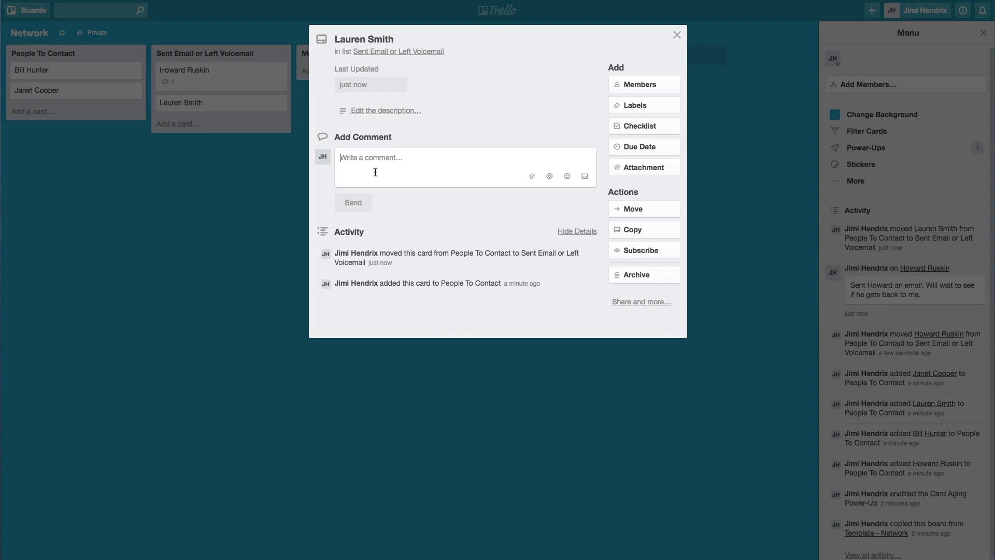
pyautogui.write('Left VM and will wait for call back.')
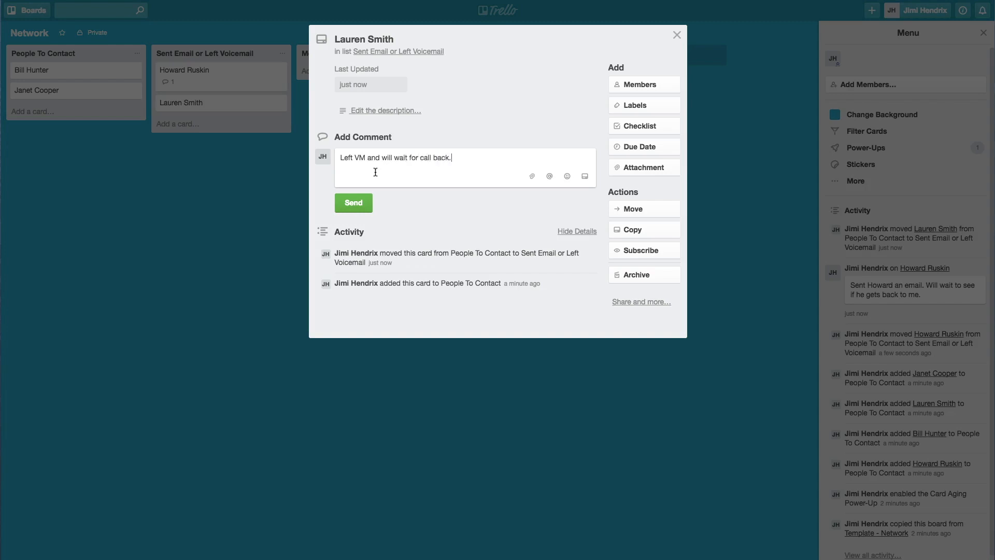
pyautogui.click(356, 204)
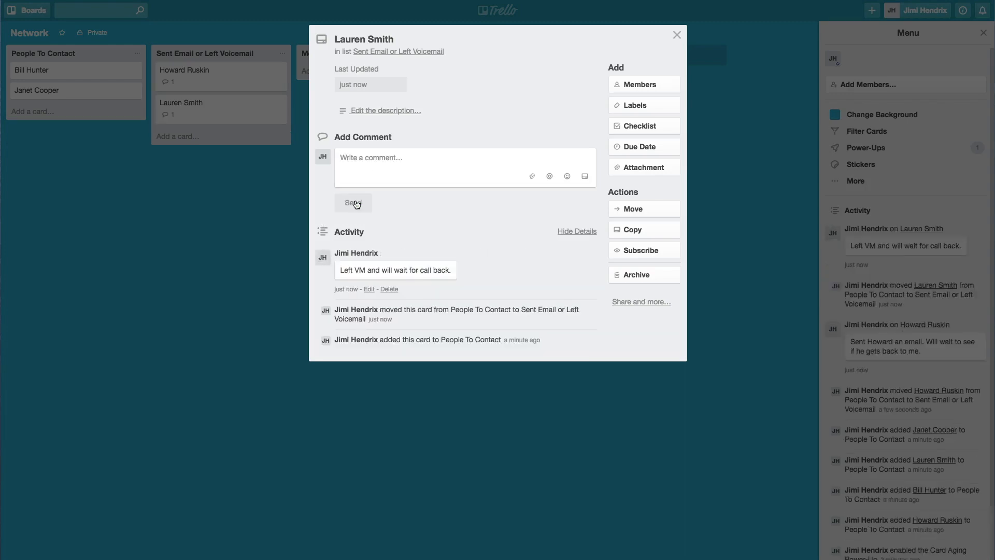
pyautogui.press('Escape')
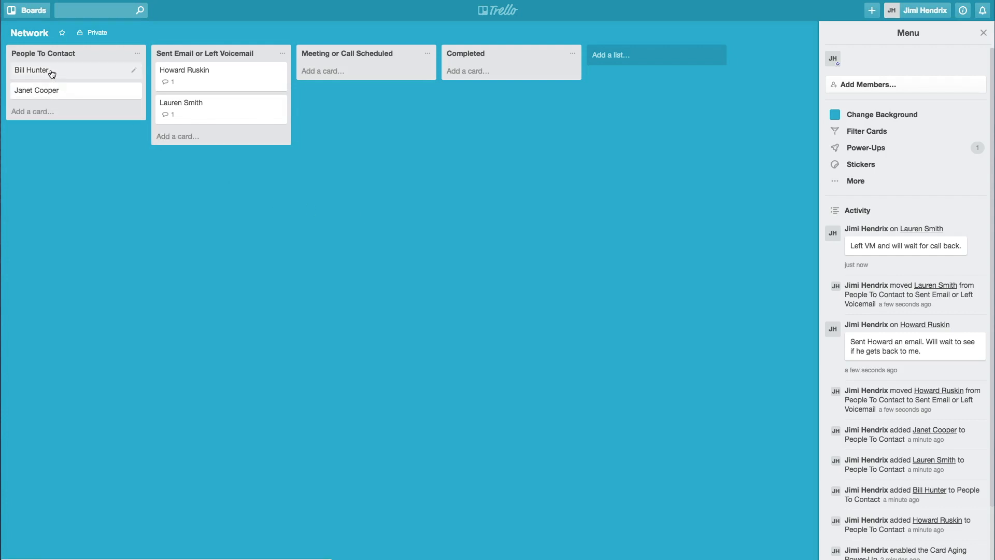
pyautogui.moveTo(54, 71); pyautogui.dragTo(341, 77)
pyautogui.click(342, 78)
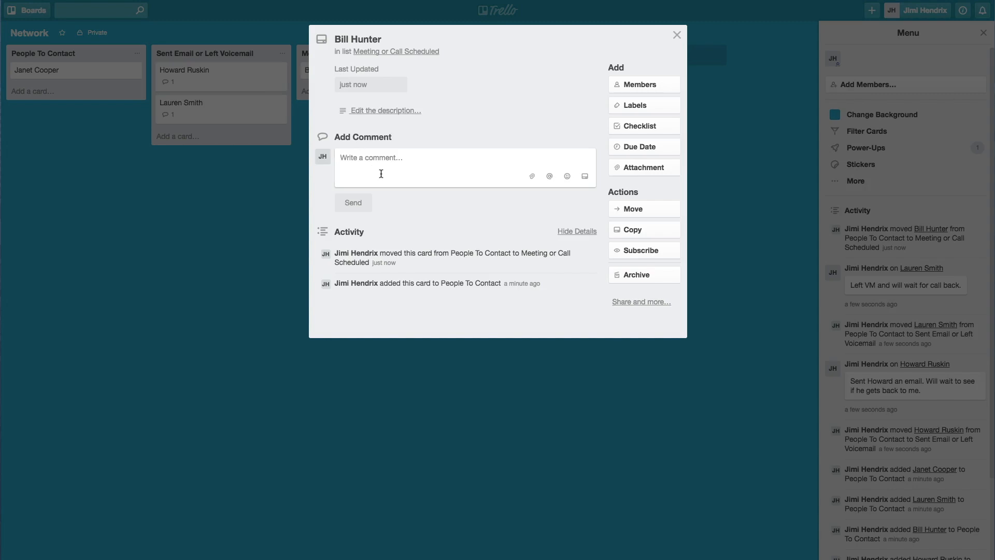
# - Post the comment 'Meeting for coffee on 4/1.' on the scheduled contact's card, correcting the date
pyautogui.write('Meeting')
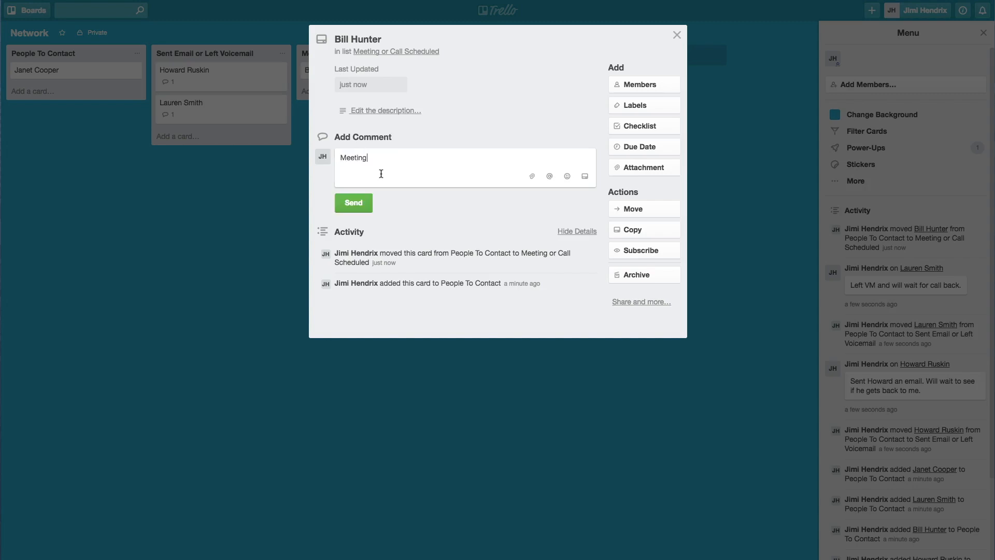
pyautogui.write(' for coffee on 4/3')
pyautogui.press('BackSpace')
pyautogui.write('1.')
pyautogui.click(344, 203)
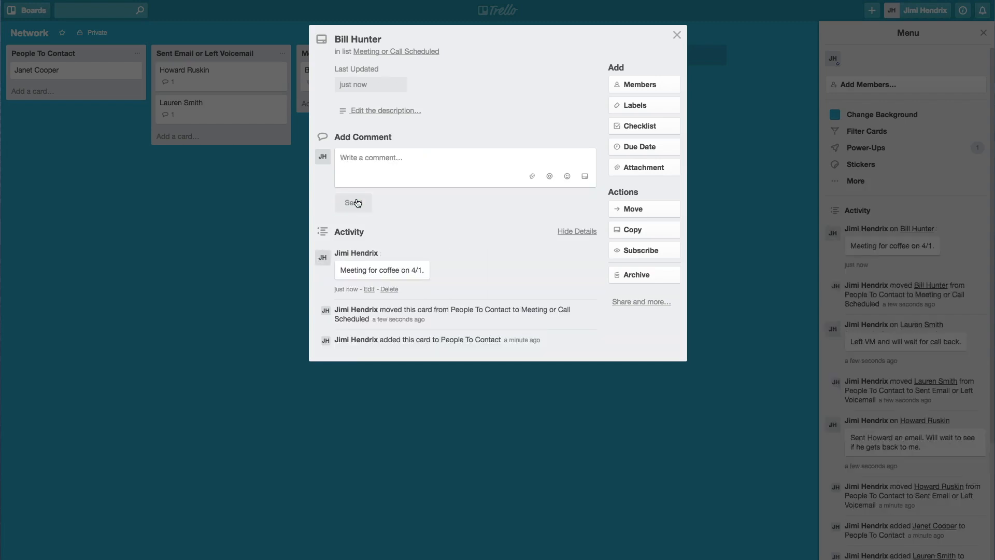
pyautogui.press('Escape')
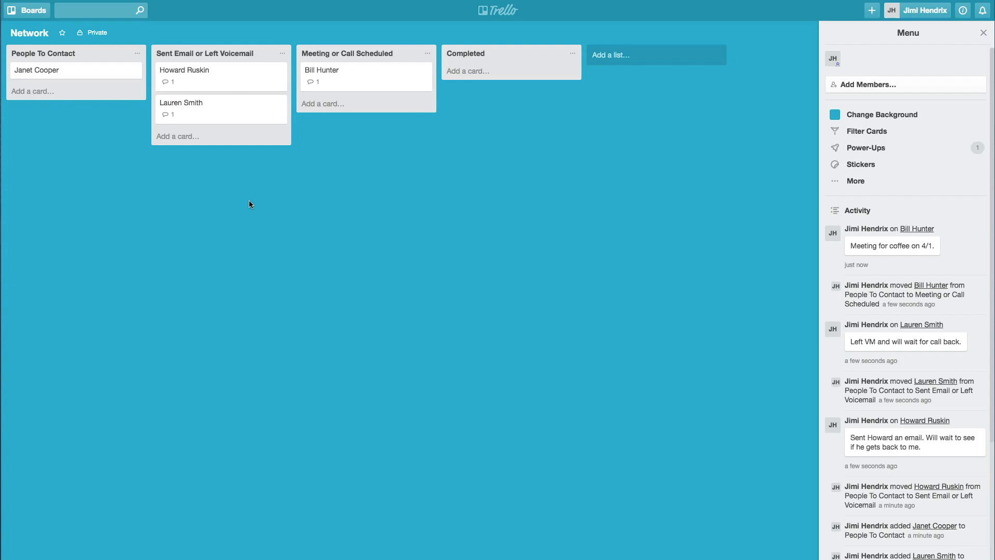
# - Give the card the Send Resume label and a comment about sharing opportunities and sending a resume
pyautogui.click(328, 76)
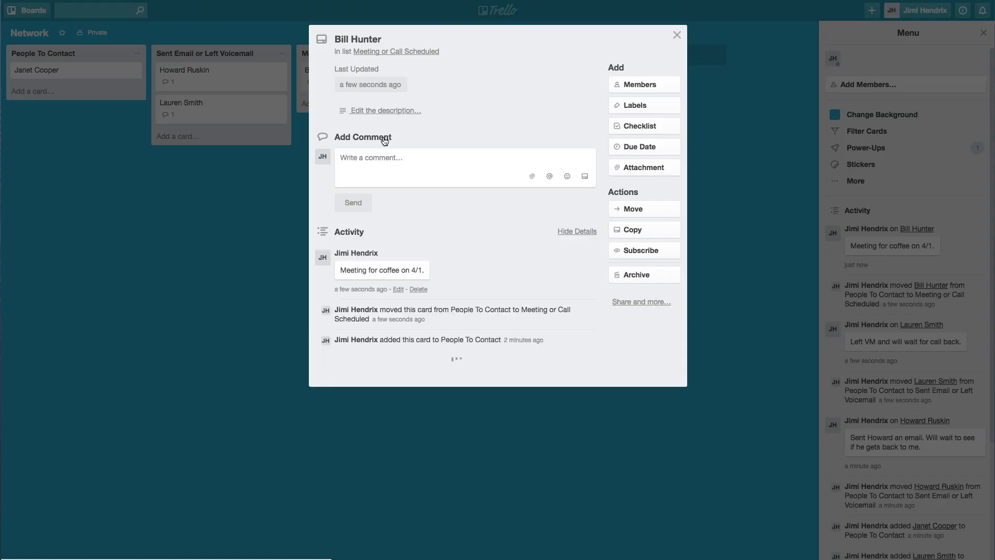
pyautogui.click(422, 164)
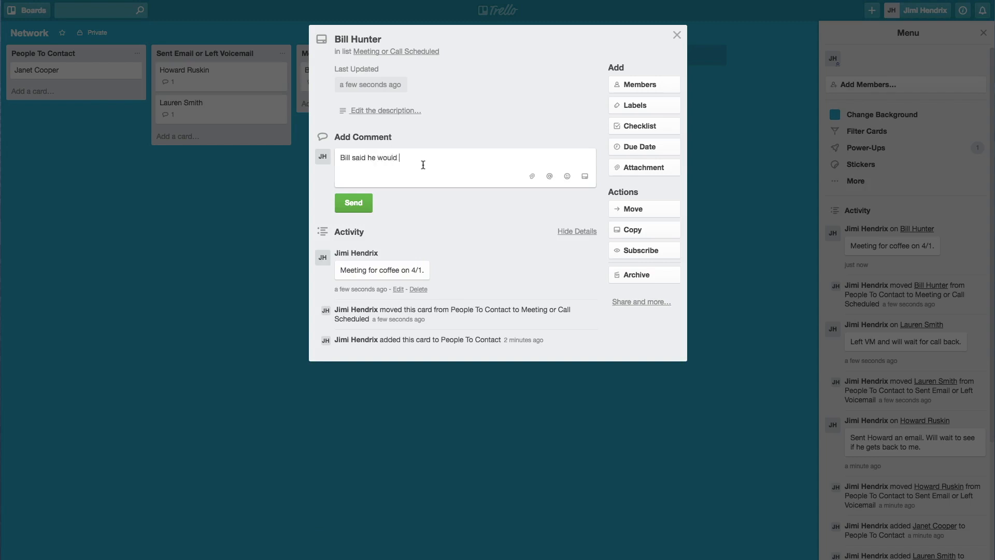
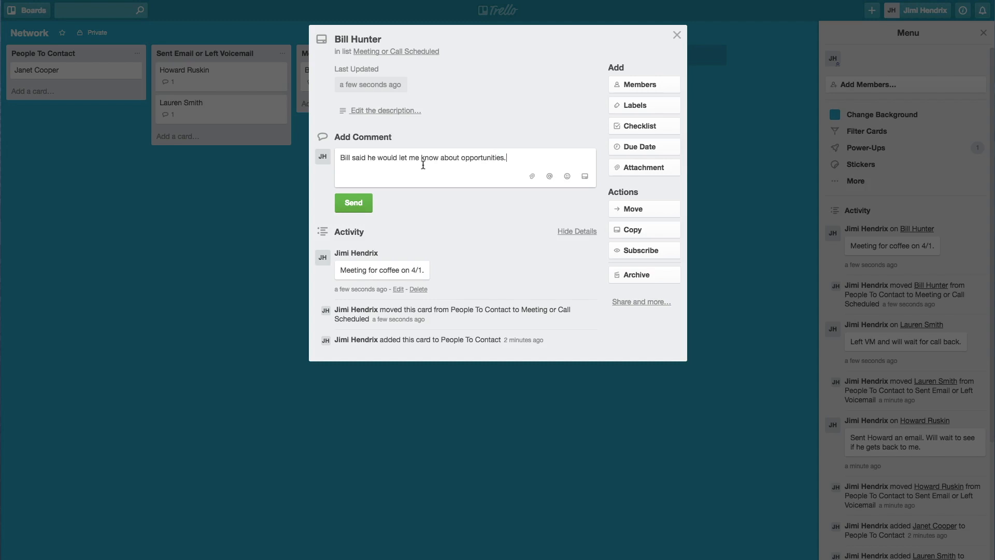
pyautogui.click(641, 111)
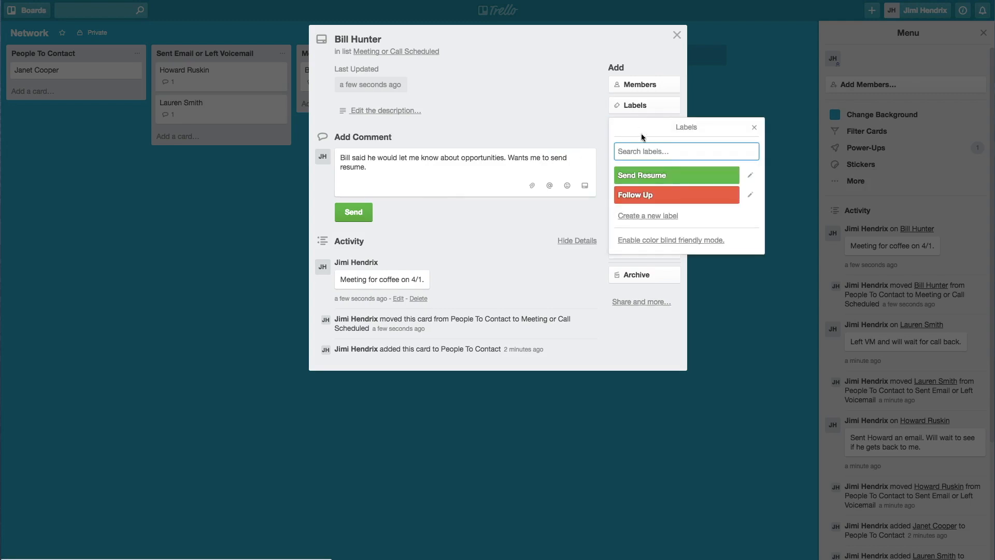
pyautogui.click(652, 179)
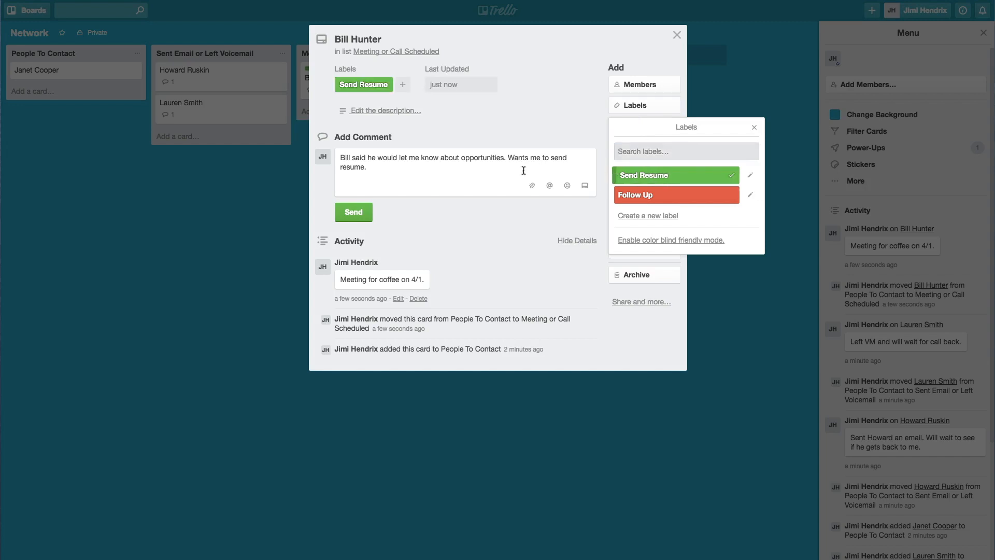
pyautogui.click(354, 213)
pyautogui.click(351, 217)
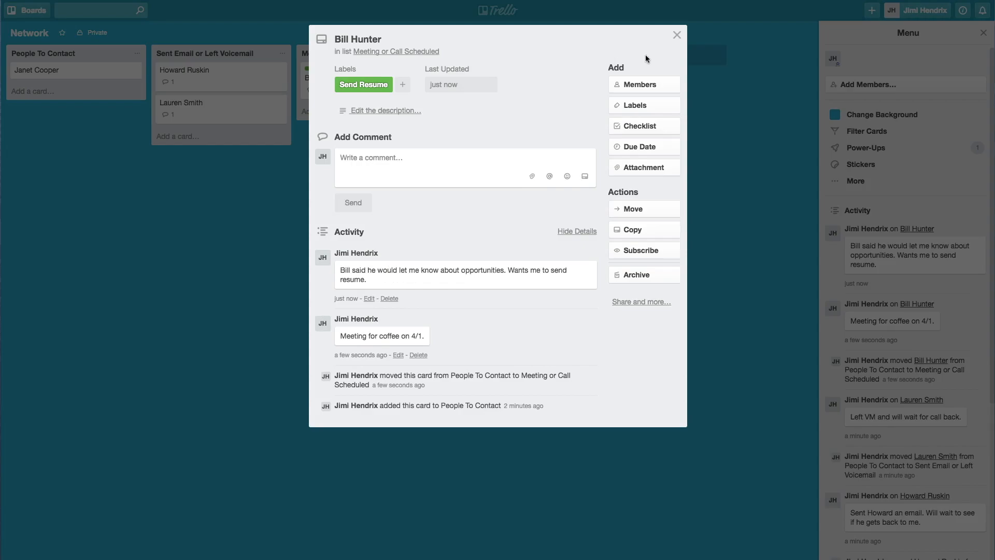
pyautogui.click(677, 36)
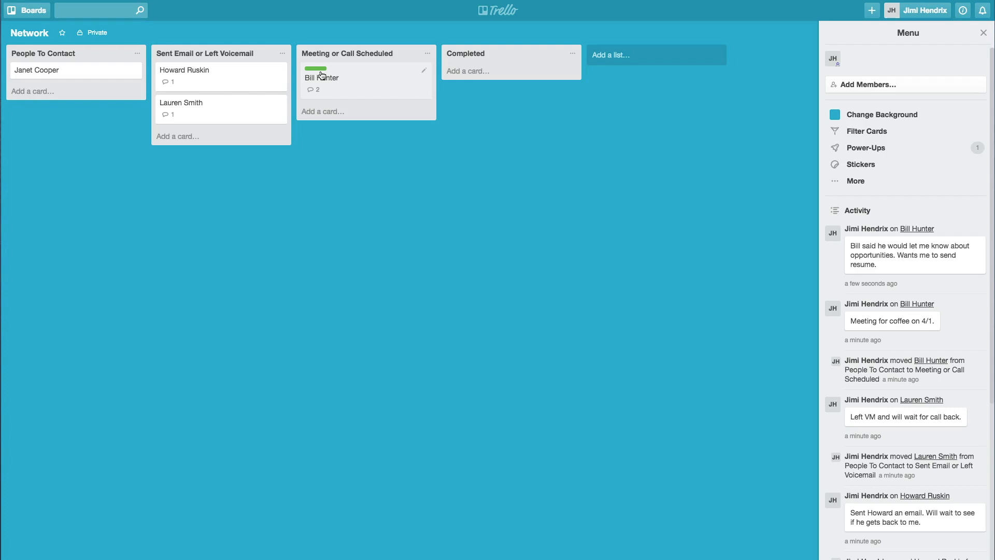
# - Move the scheduled contact's card into the Completed list
pyautogui.press('l')
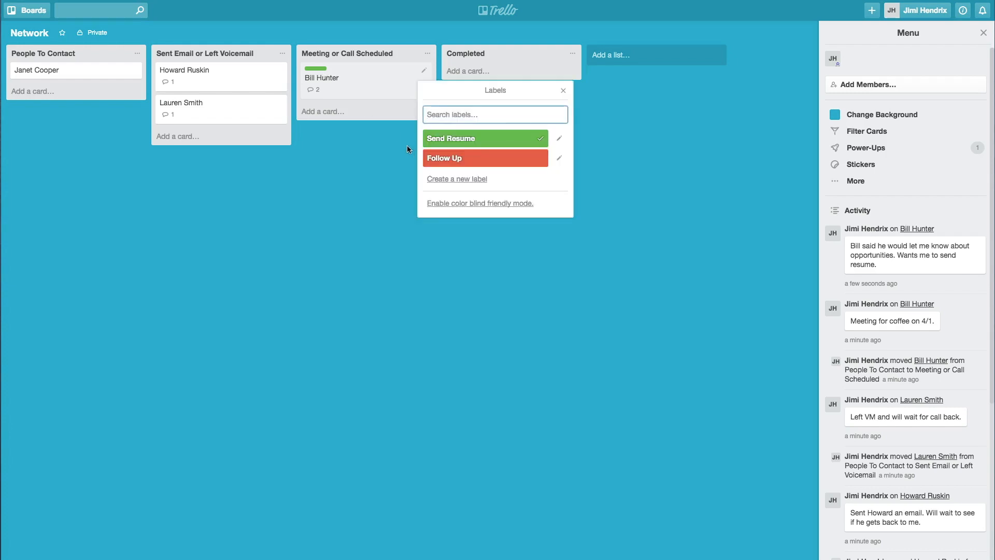
pyautogui.press('Escape')
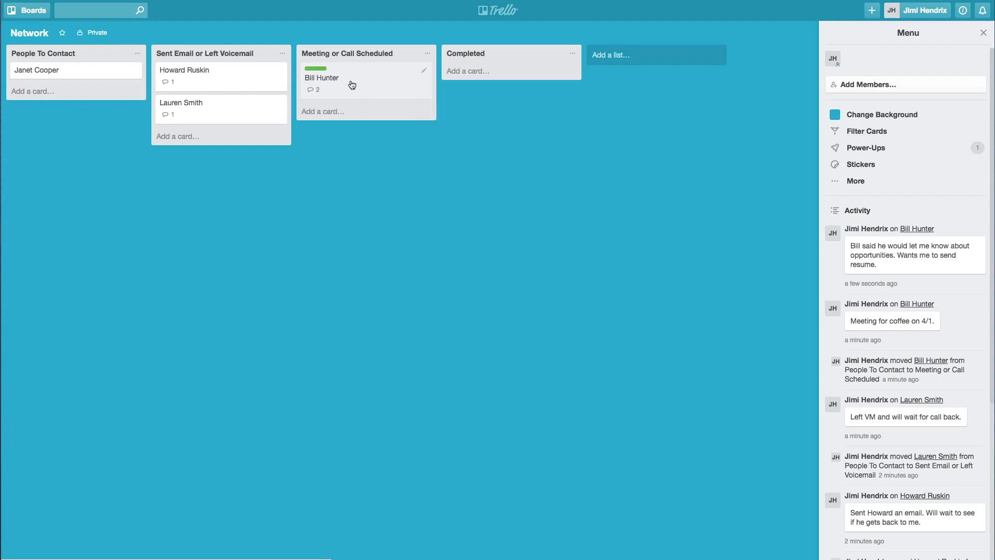
pyautogui.moveTo(353, 87); pyautogui.dragTo(501, 85)
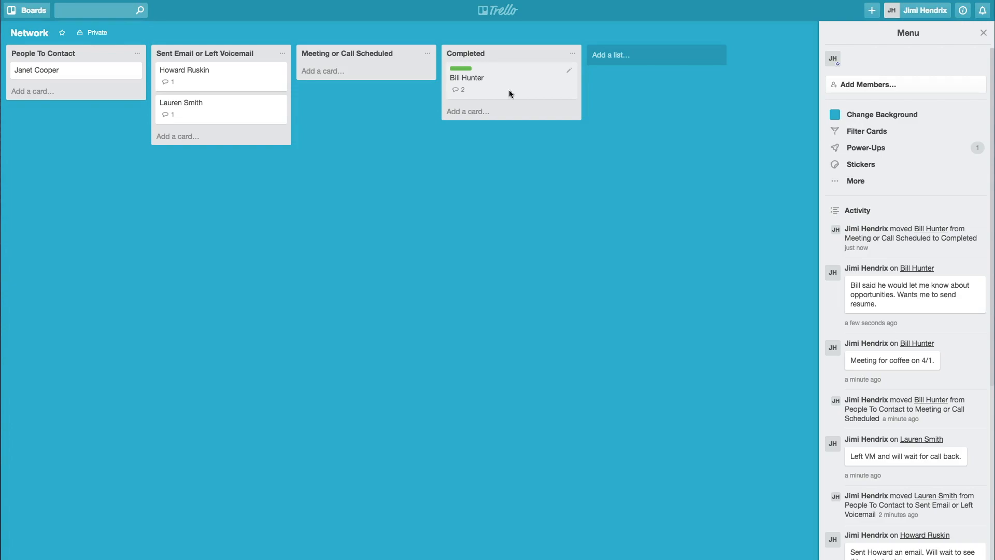
# - Comment 'Sent resume.' on the card and remove its Send Resume label
pyautogui.click(510, 90)
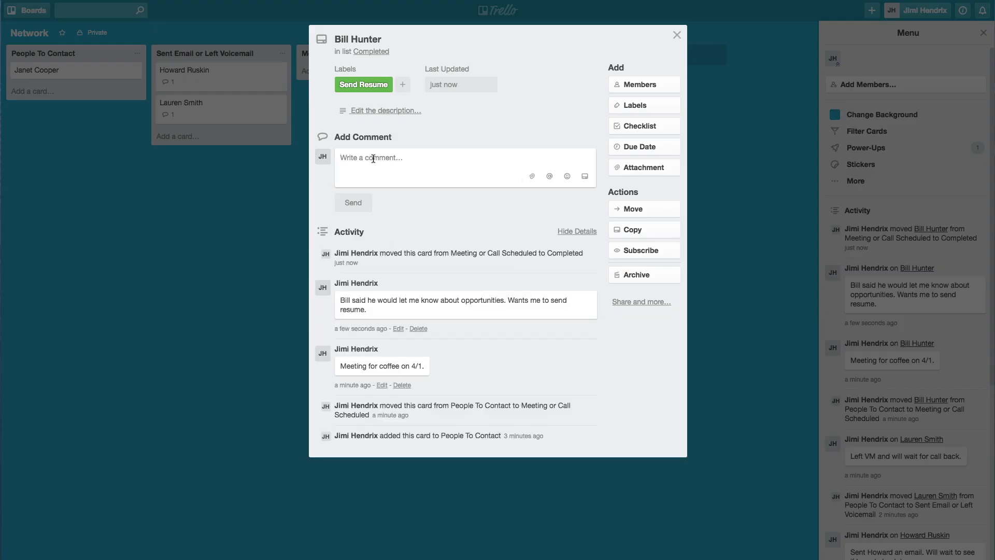
pyautogui.write('Sent resume.')
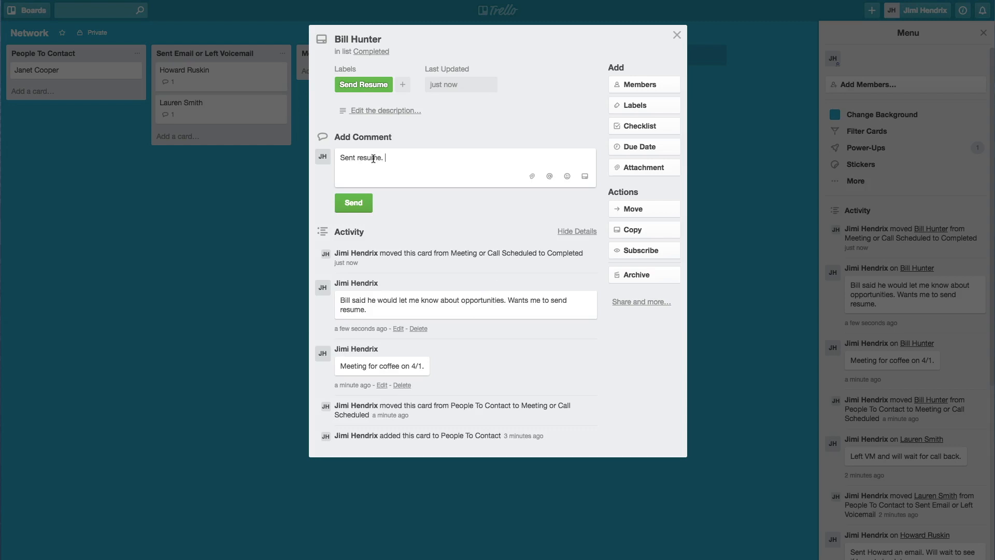
pyautogui.click(369, 85)
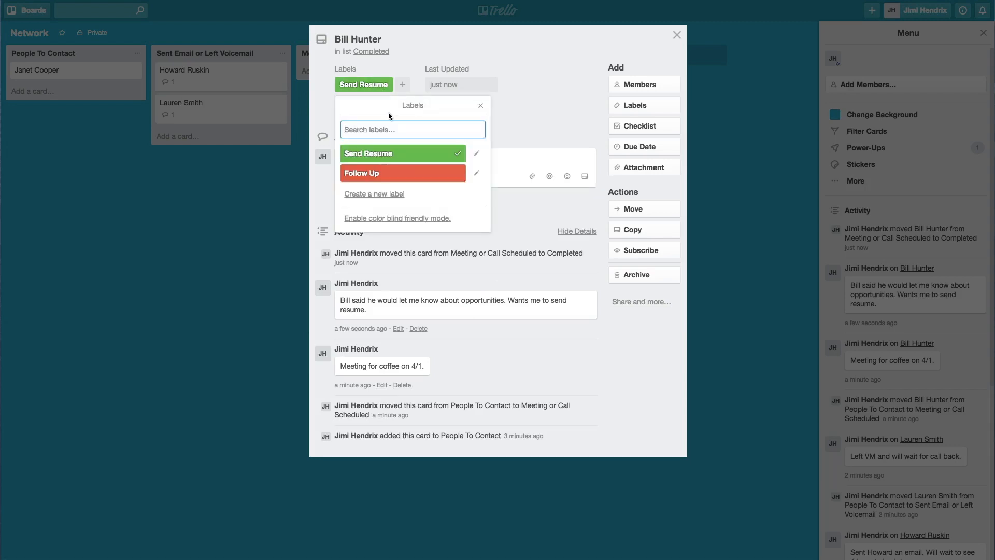
pyautogui.click(452, 151)
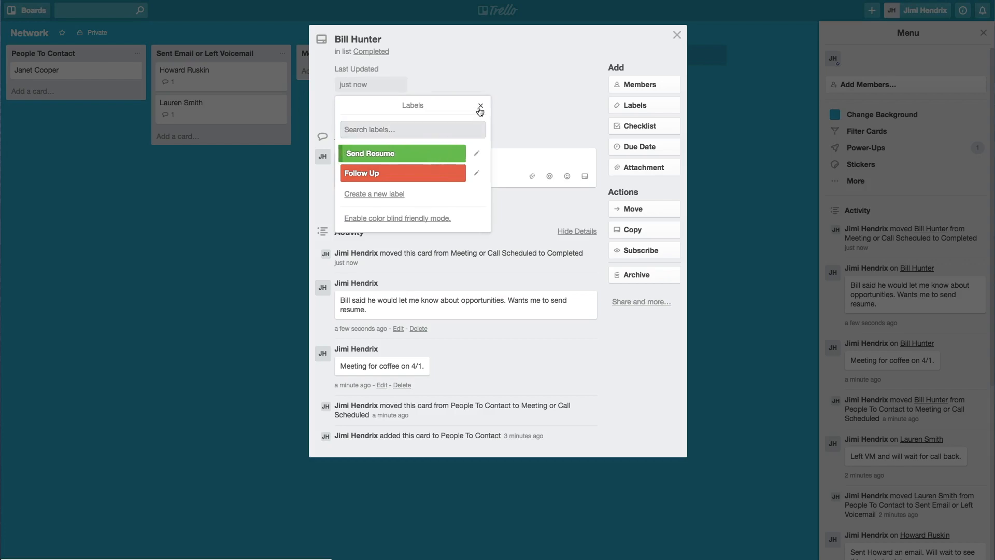
pyautogui.click(480, 107)
pyautogui.click(348, 202)
pyautogui.press('Escape')
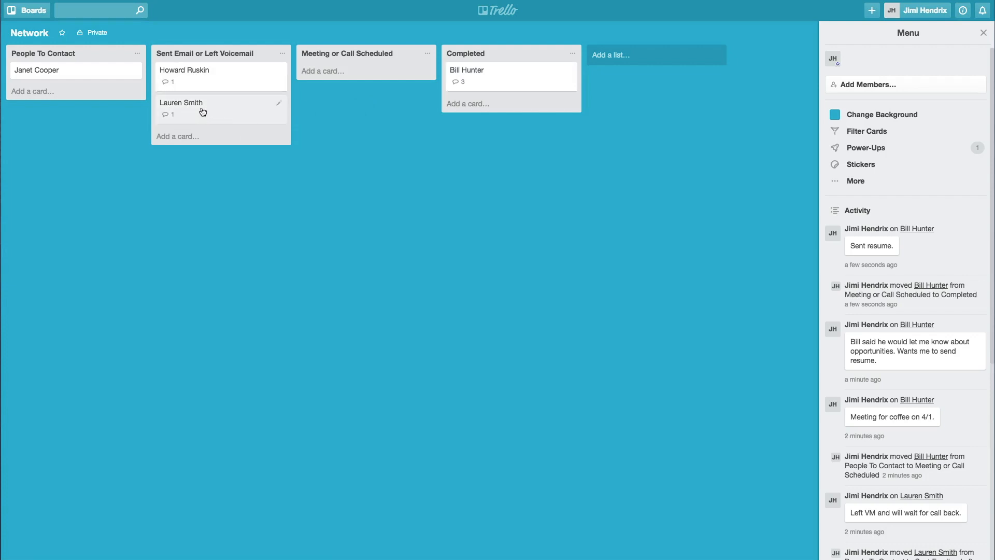
# - Move the third contact to Meeting or Call Scheduled and the last, drafting 'Decided not to work with her.', to Completed
pyautogui.moveTo(202, 111); pyautogui.dragTo(343, 102)
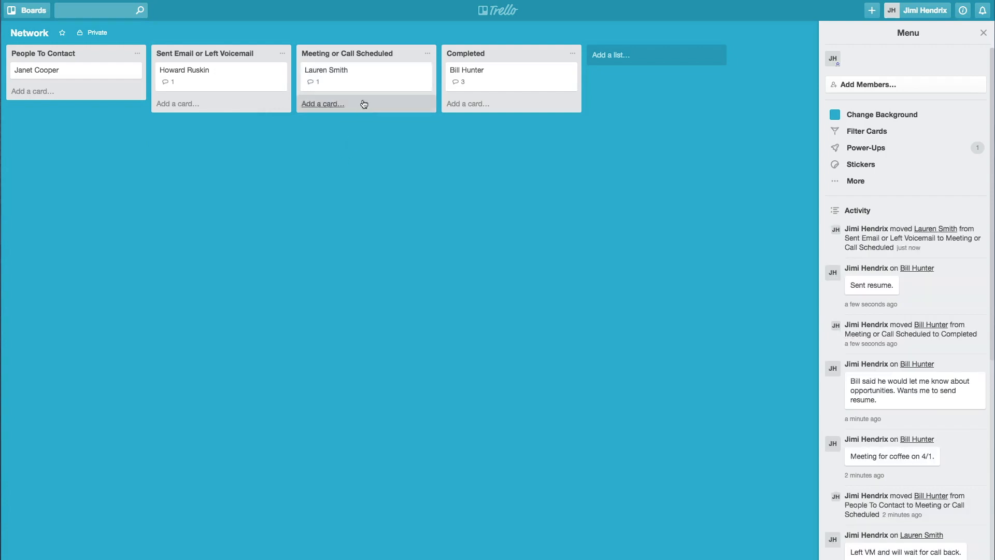
pyautogui.click(78, 72)
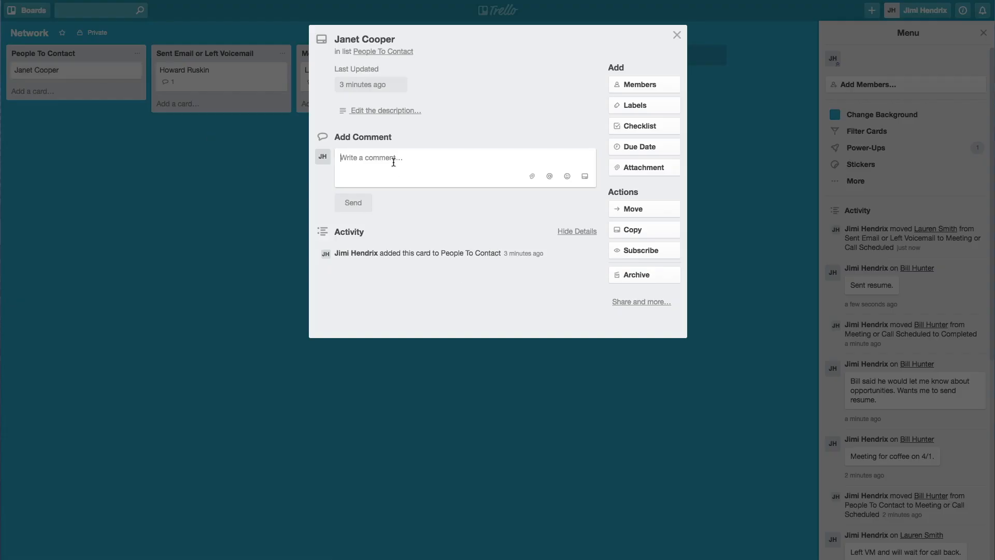
pyautogui.write('Decided not to work with her.')
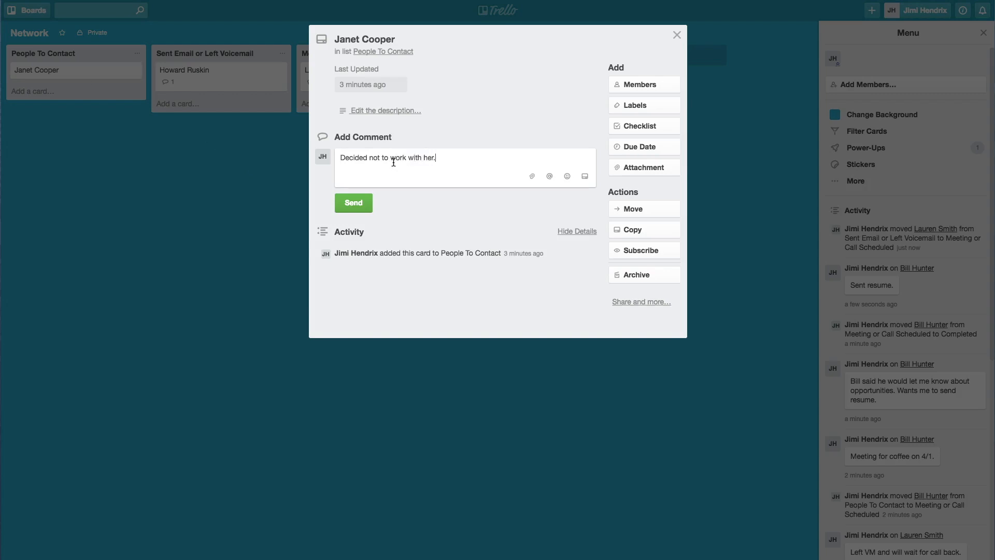
pyautogui.click(623, 210)
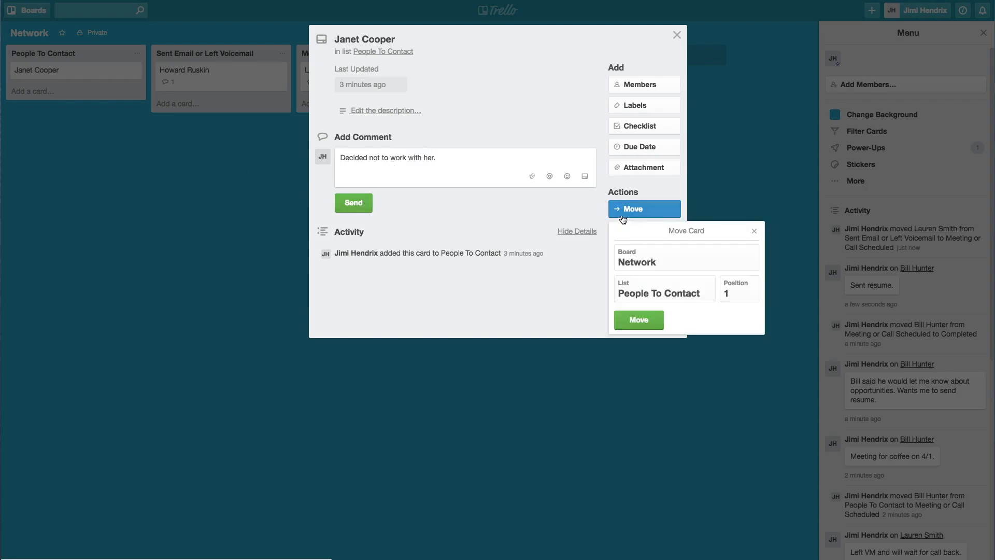
pyautogui.click(666, 289)
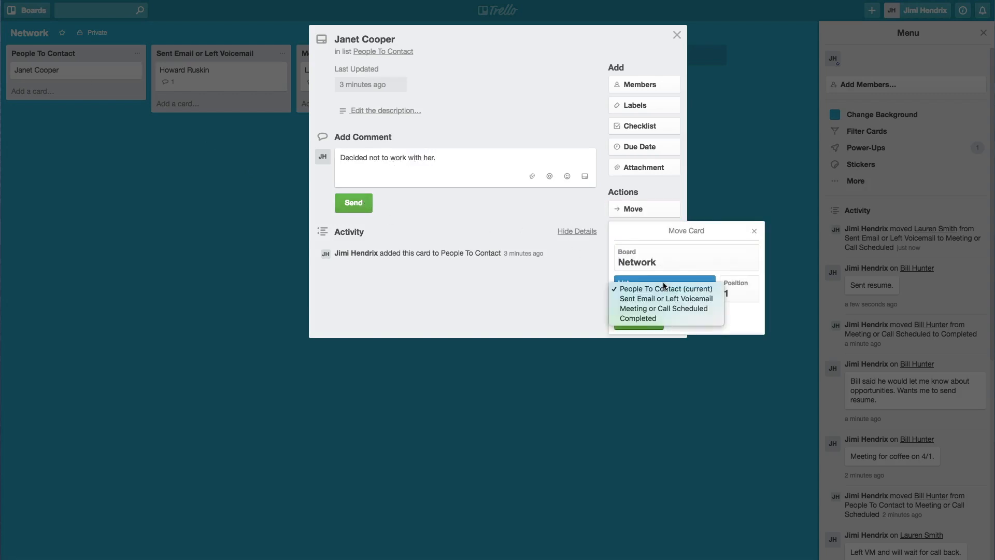
pyautogui.click(660, 319)
pyautogui.click(654, 324)
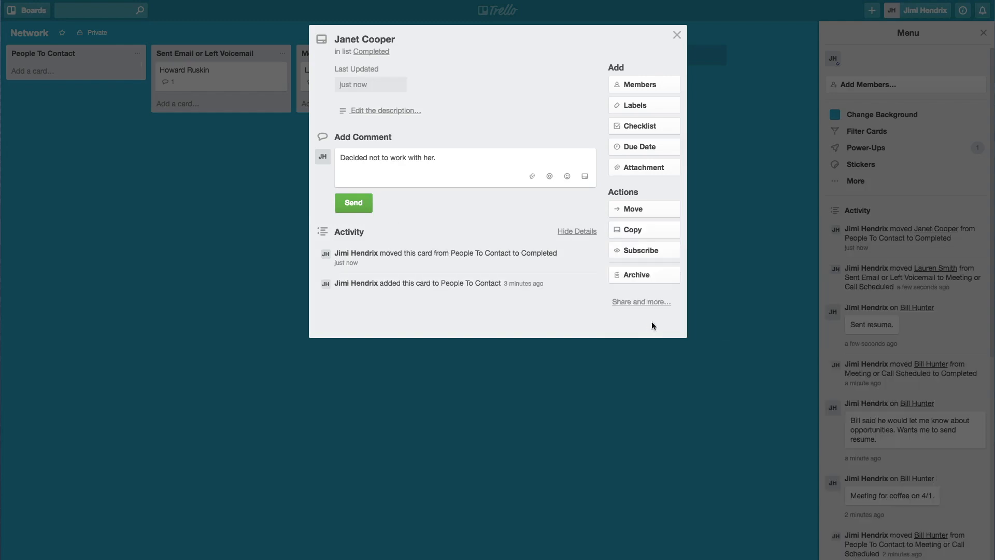
pyautogui.click(676, 37)
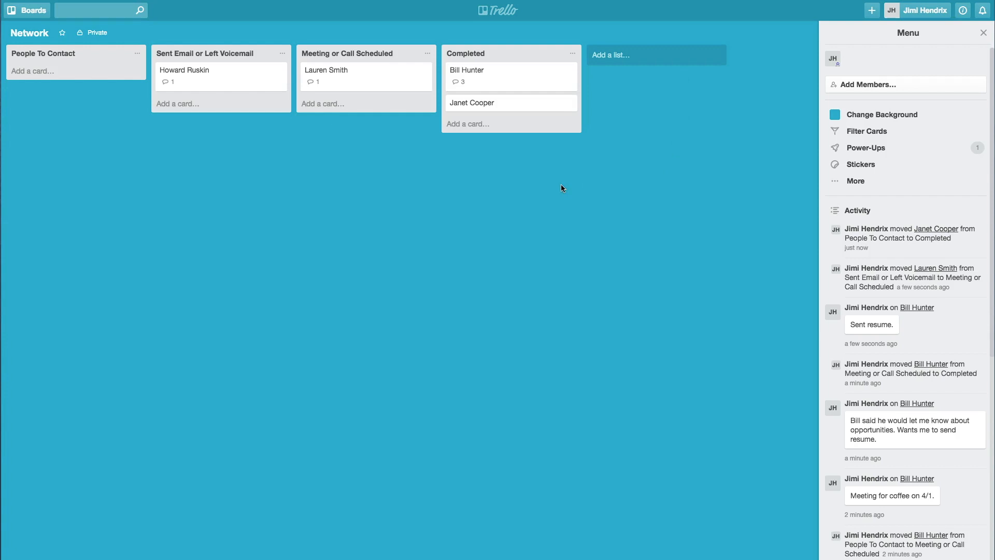